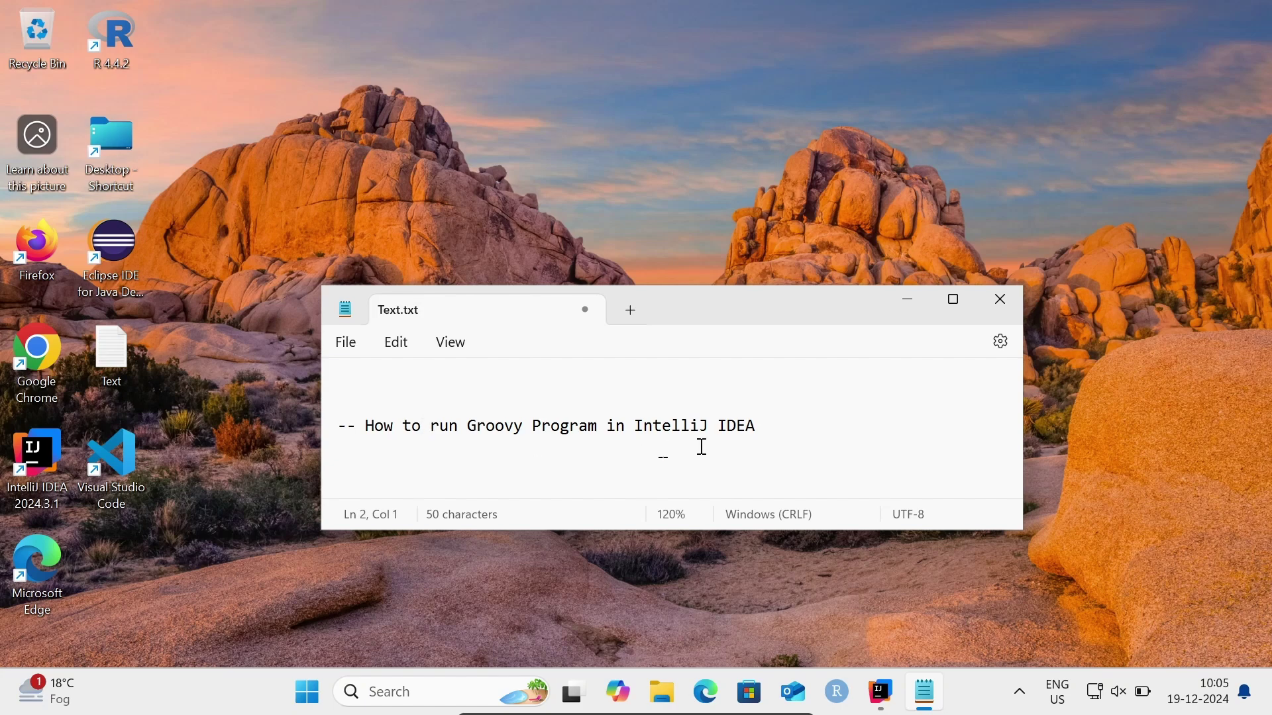
Minimize Notepad and bring the IntelliJ IDEA window with KotlinApp1 to the front.
click(902, 301)
click(880, 693)
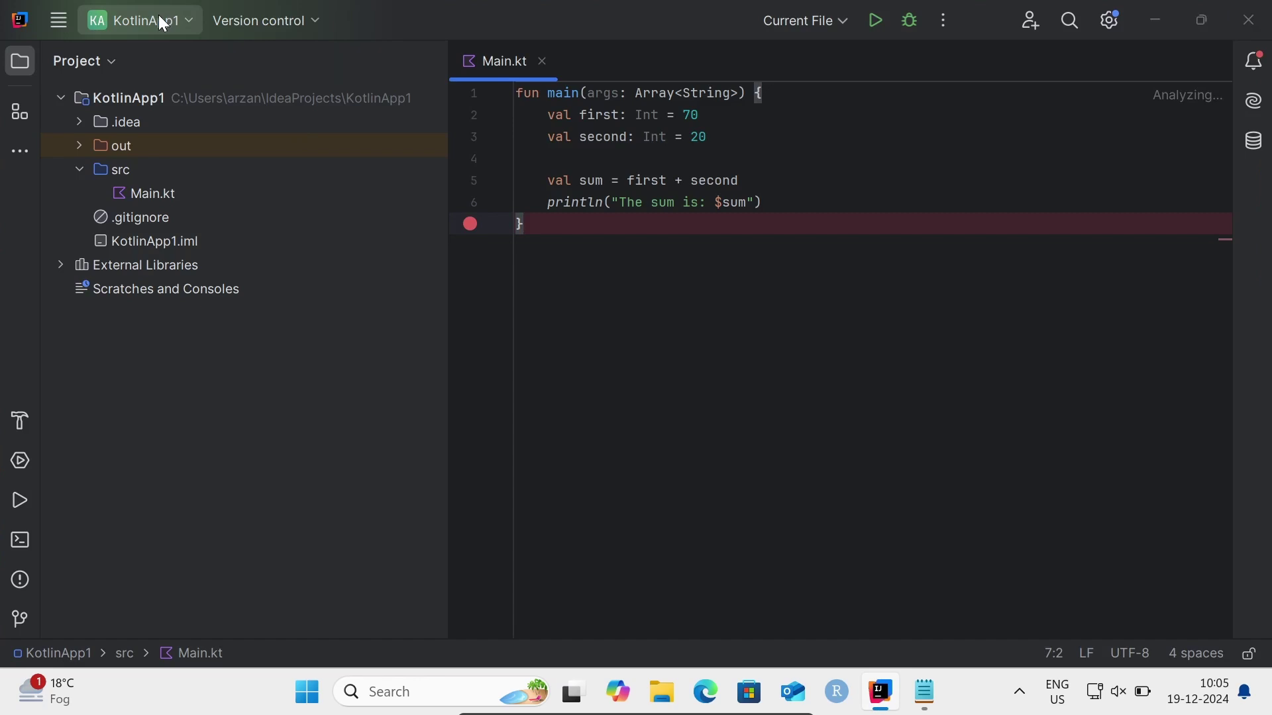
Start a New Project from the project menu and select Groovy (SDK 4.0.14) as its type.
click(157, 16)
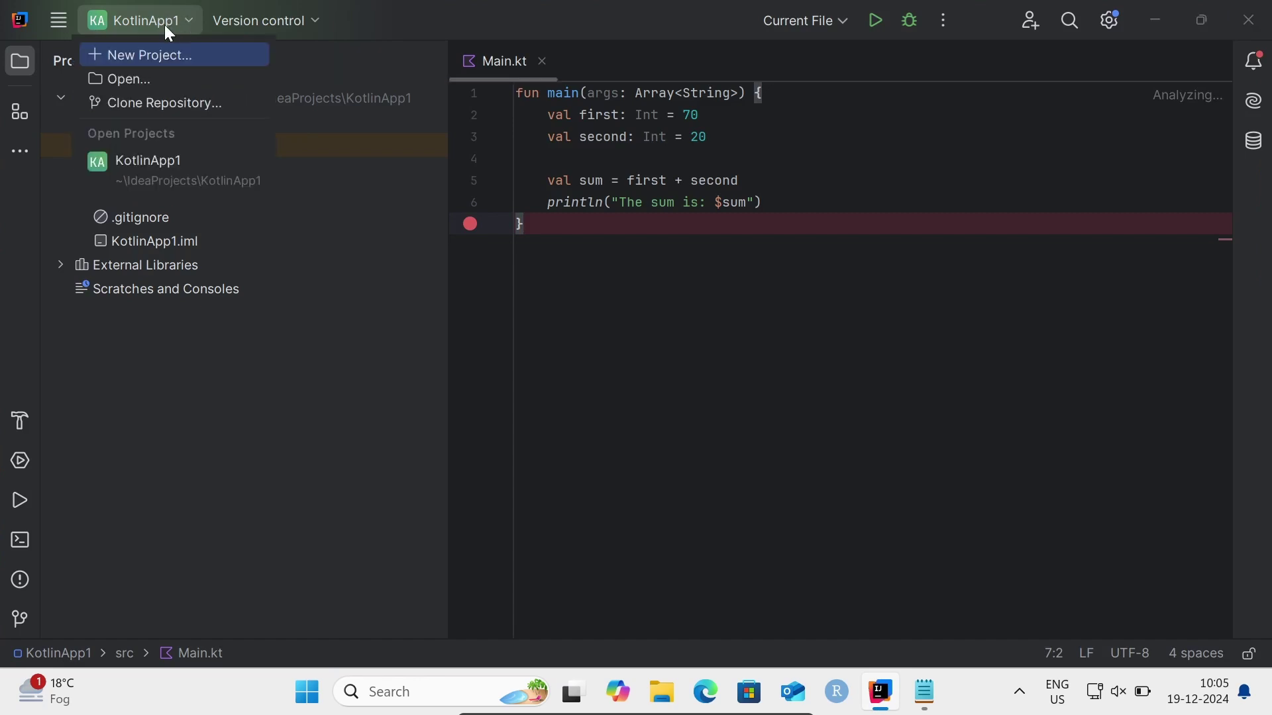
click(140, 54)
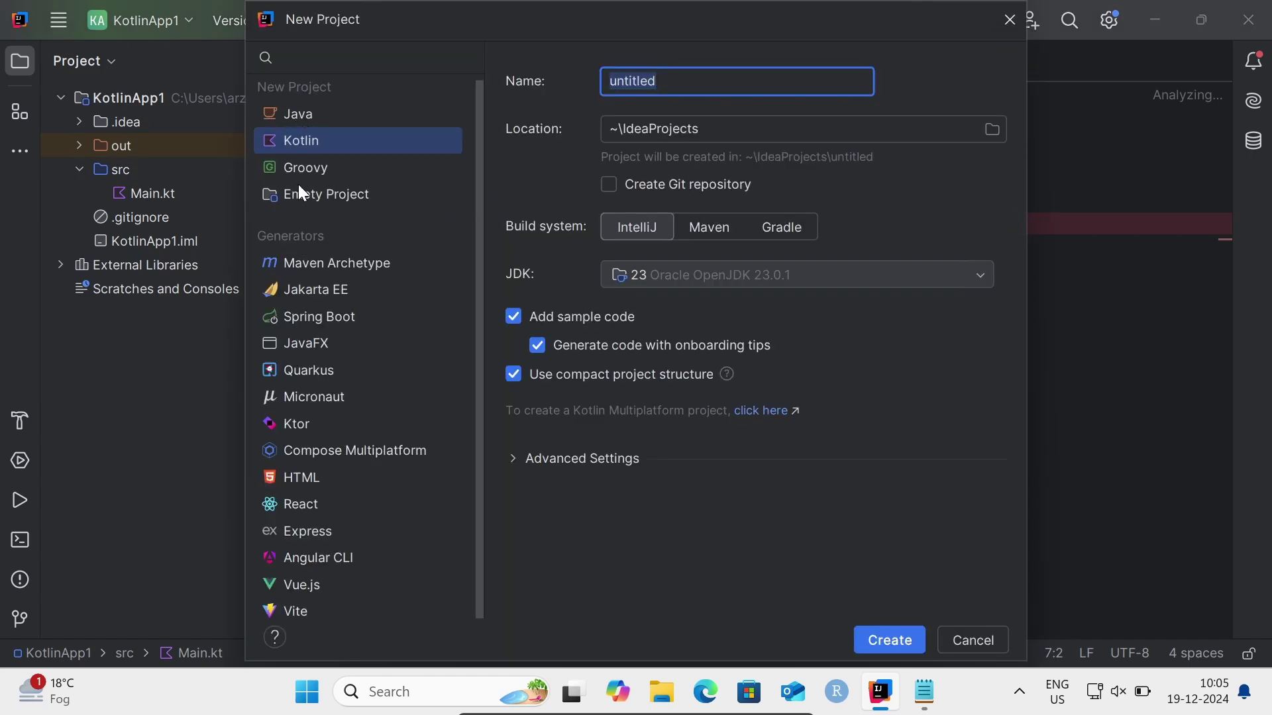
click(308, 168)
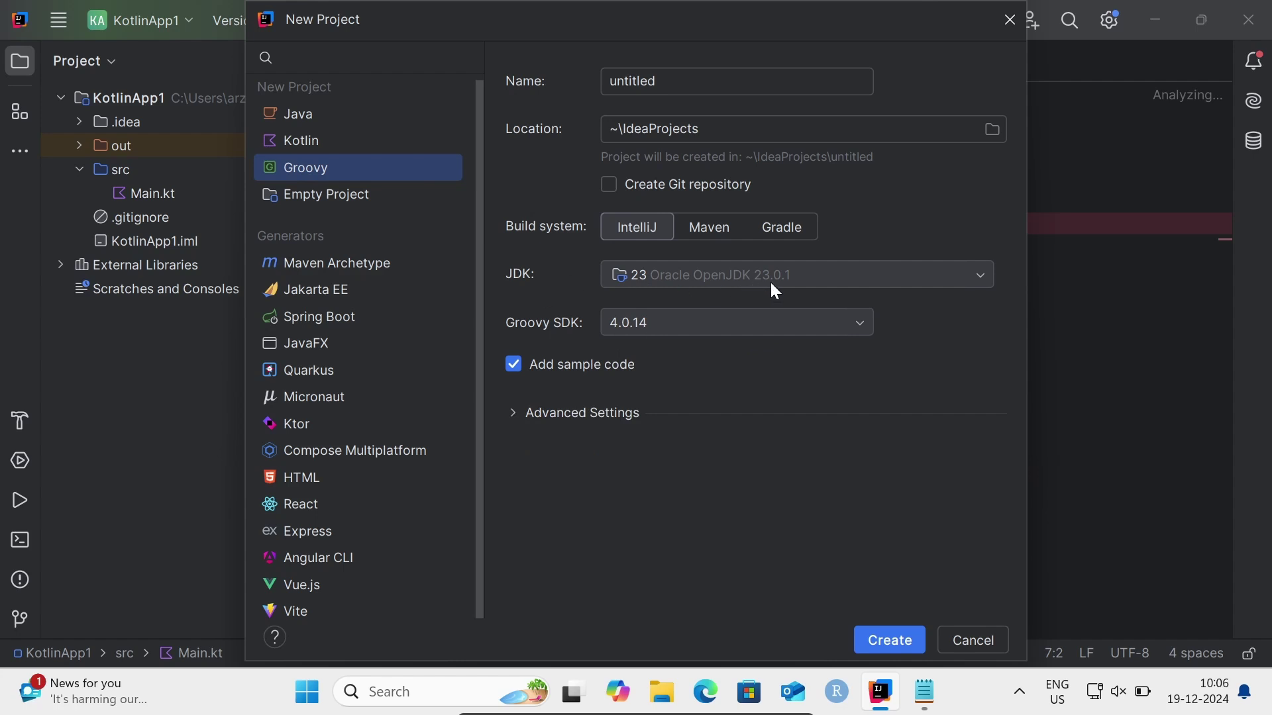
In Command Prompt, run java --version, java and javac to confirm Java 23.0.1, then minimize it.
click(400, 692)
text(md)
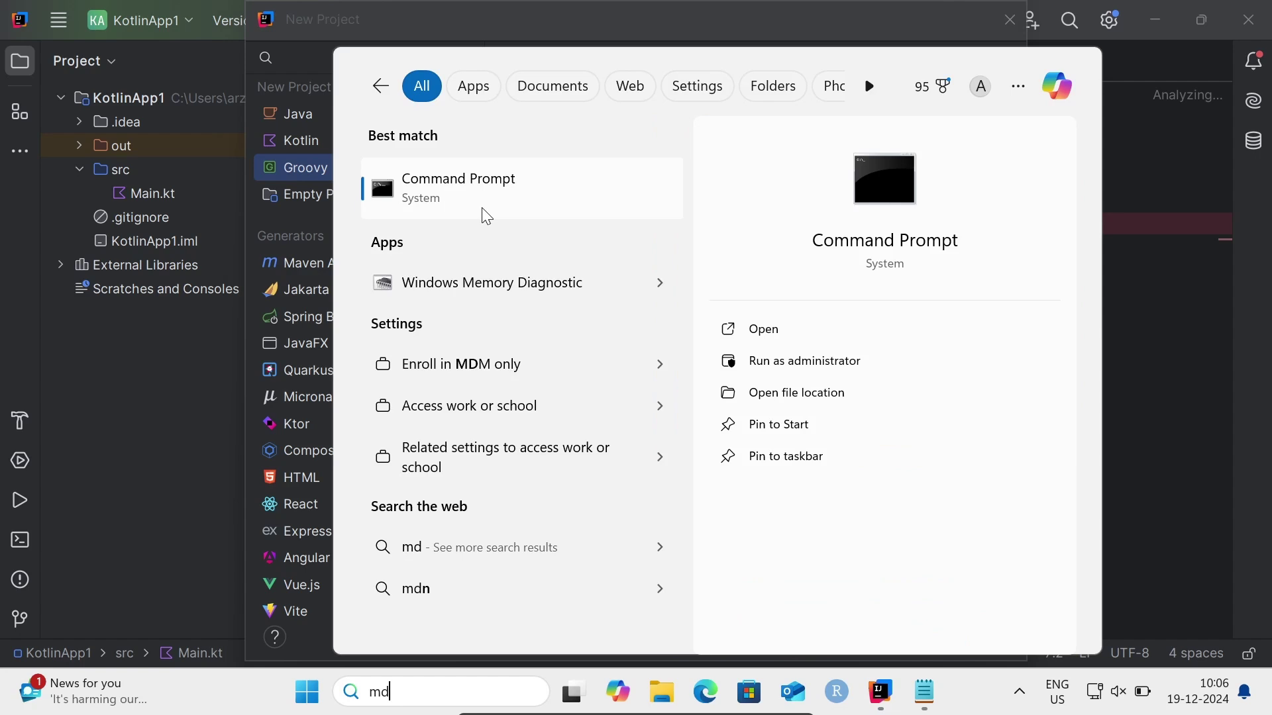
click(464, 189)
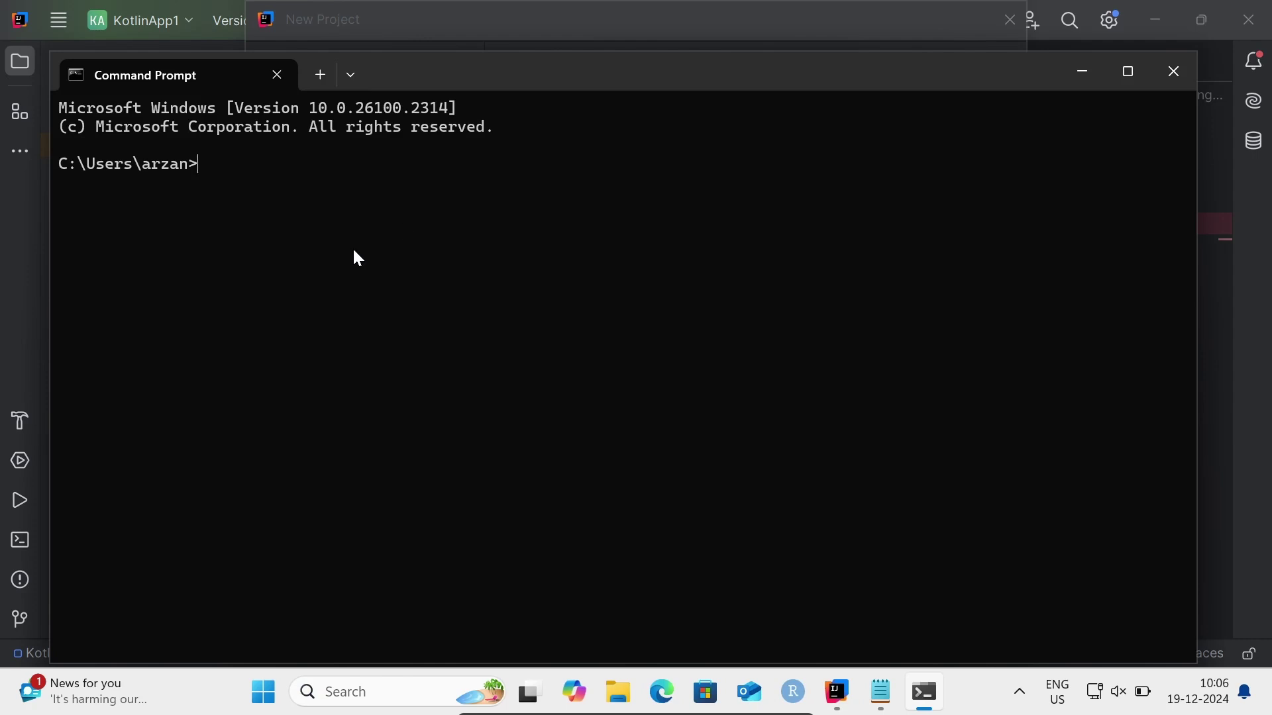
text(java )
text(--versio)
text(n)
key(Return)
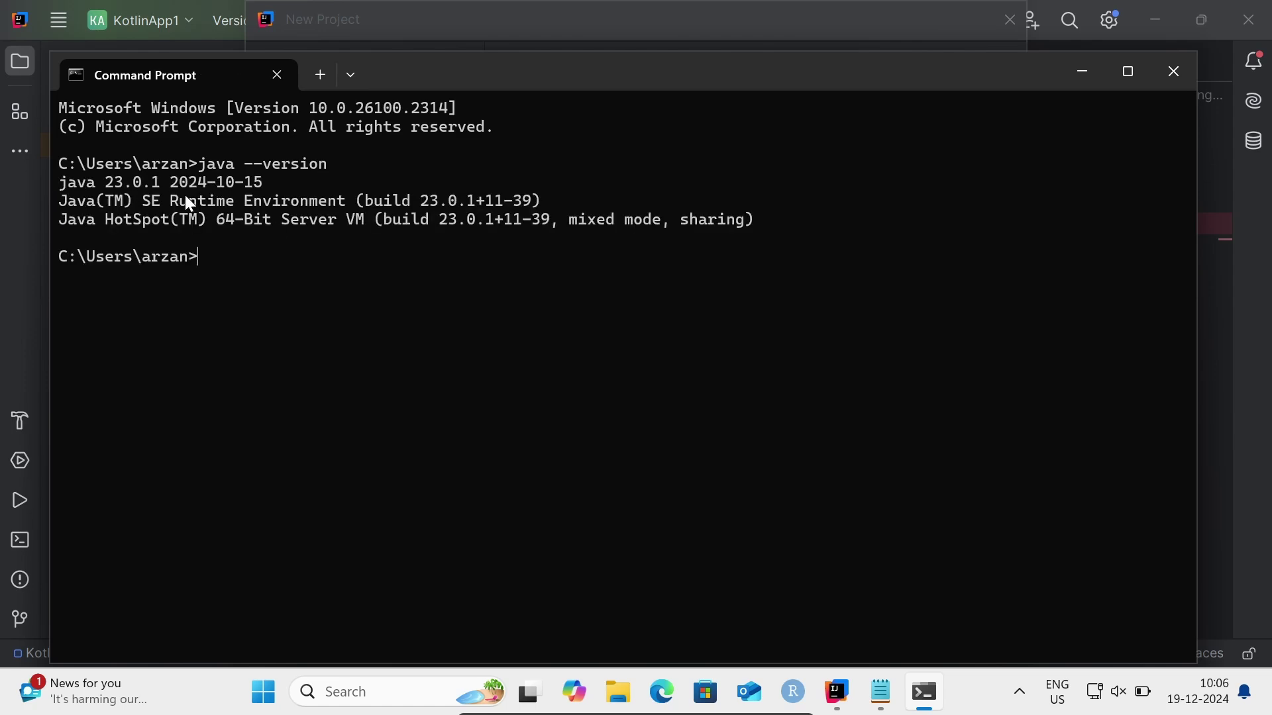
text(java)
key(Return)
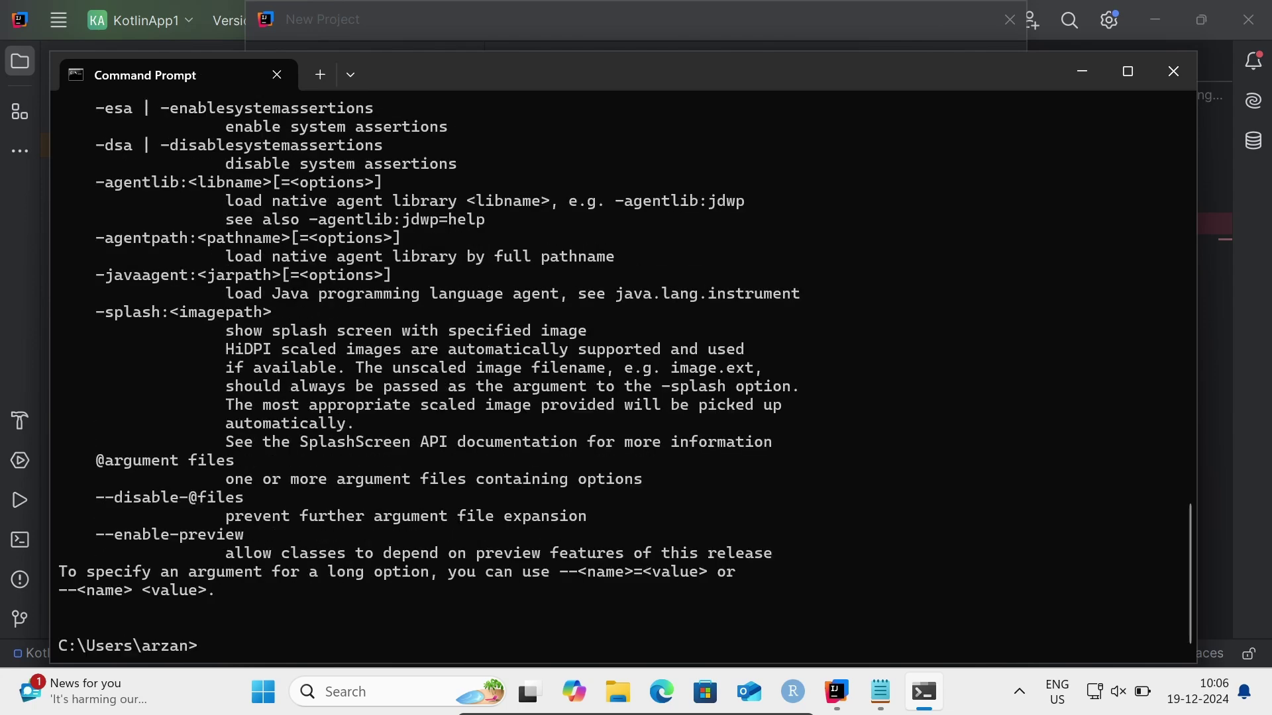
text(jav)
text(ac)
key(Return)
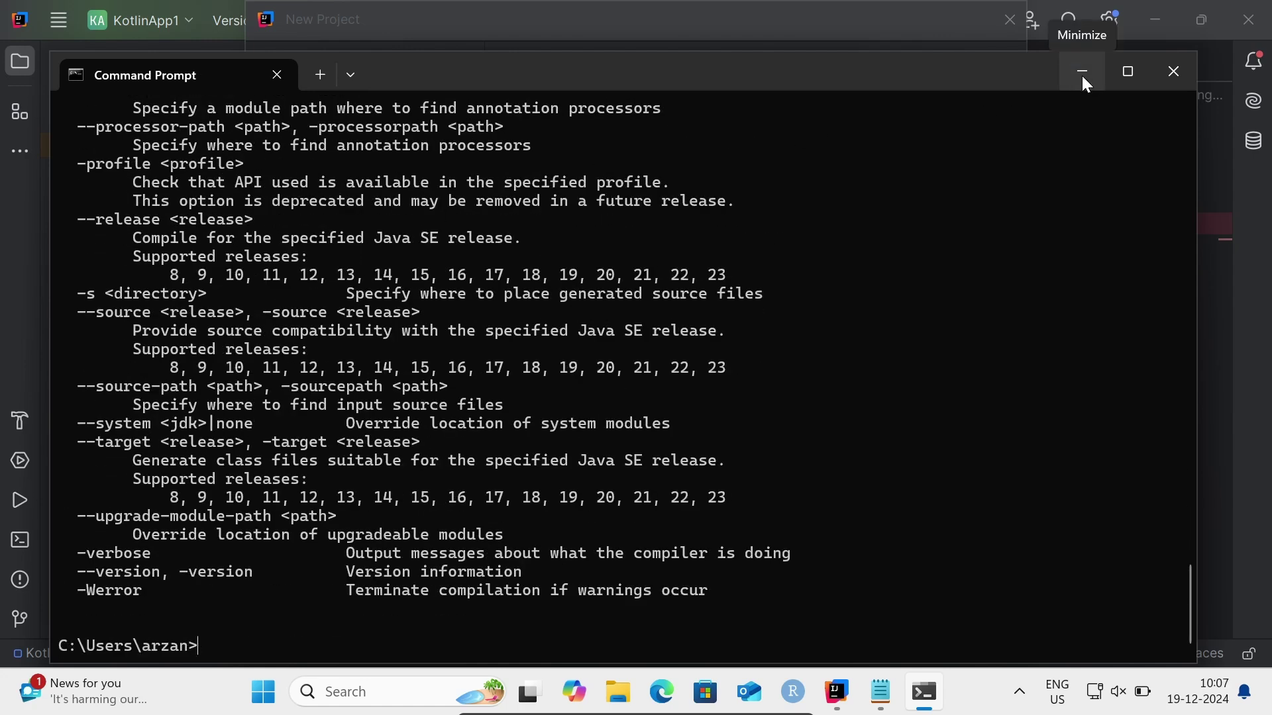
click(1081, 71)
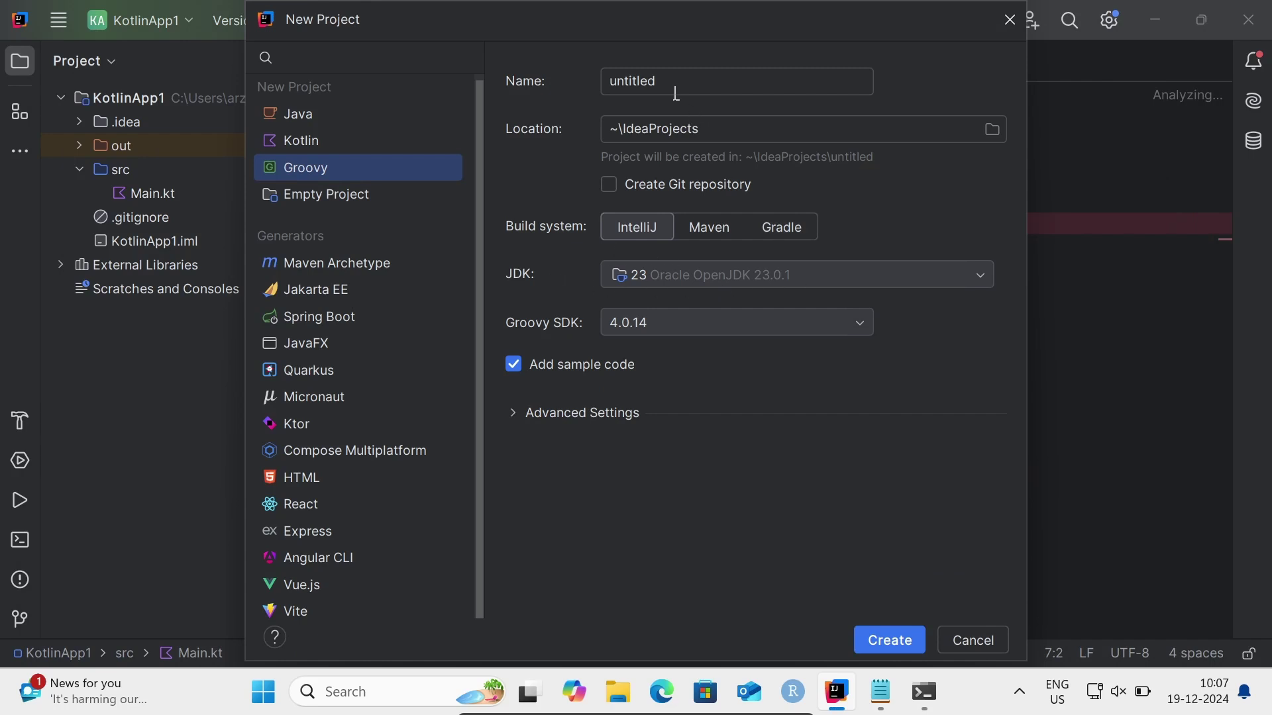
Replace the default name 'untitled' with GroovyApp1 and create the project.
drag(669, 86, 555, 92)
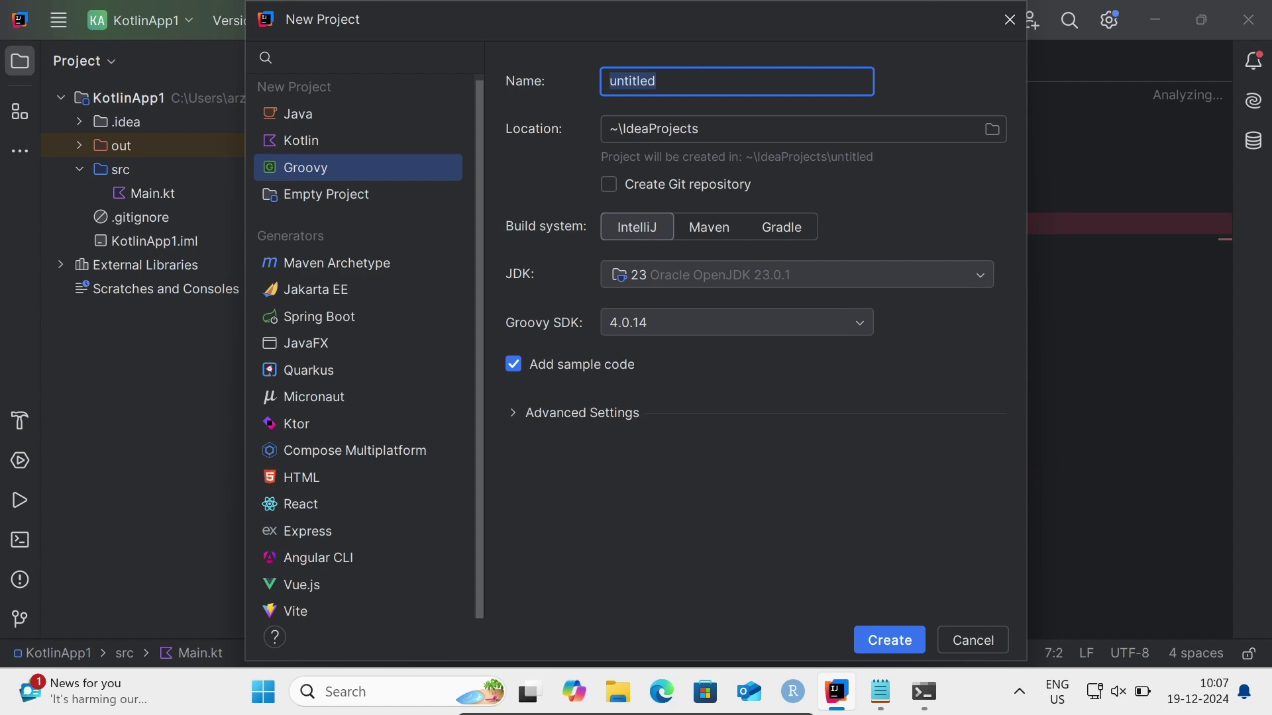
text(GroovyApp)
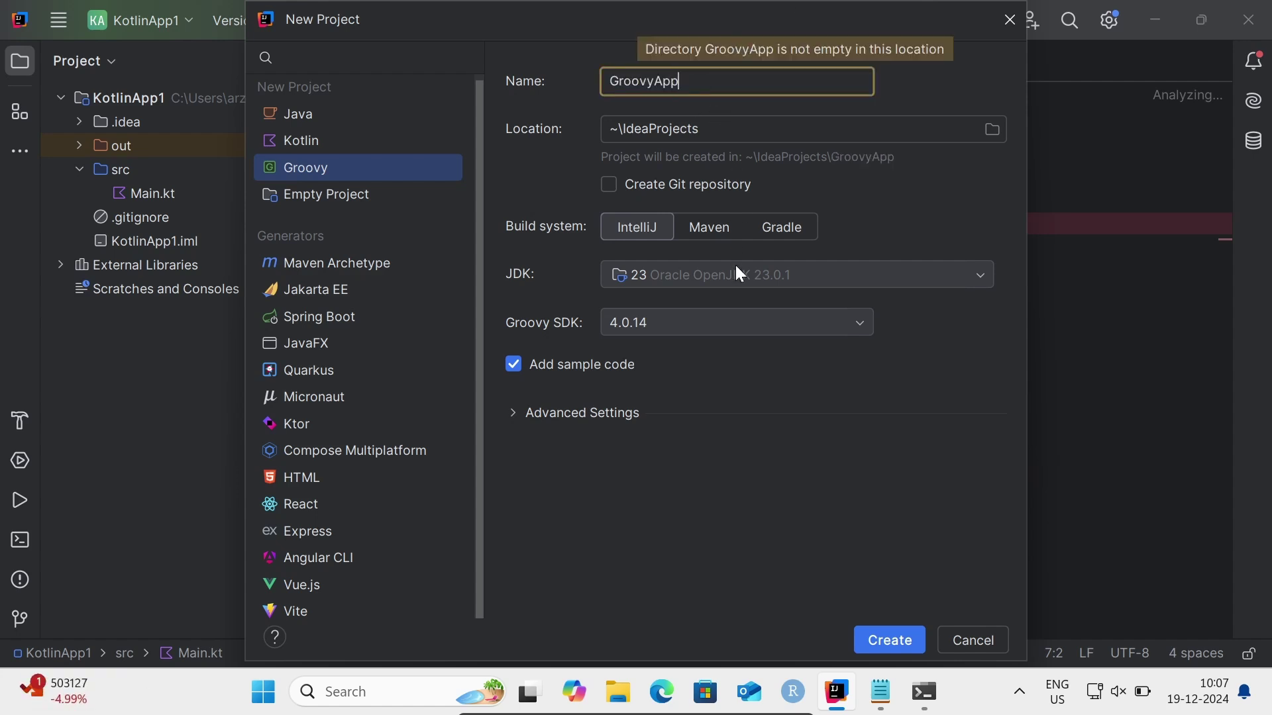
text(1)
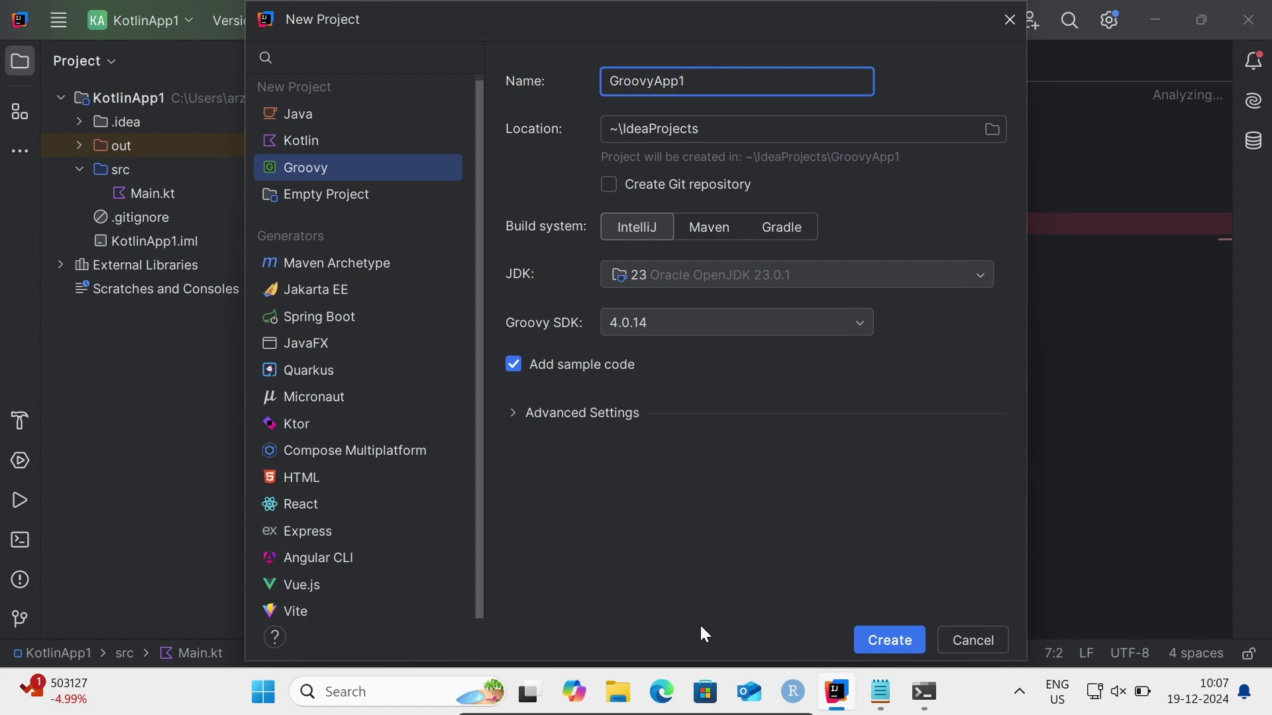
click(887, 641)
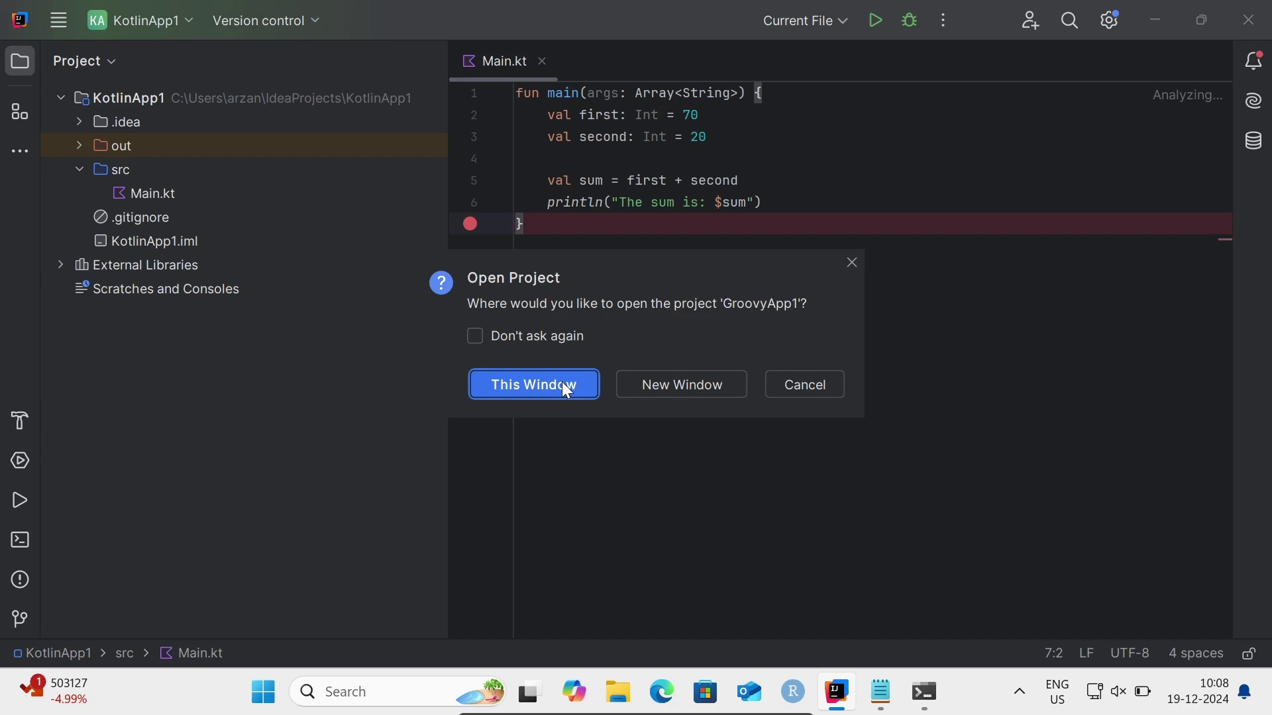
Open GroovyApp1 in this window, dismiss the Defender notice, and open src/Main.groovy.
click(562, 382)
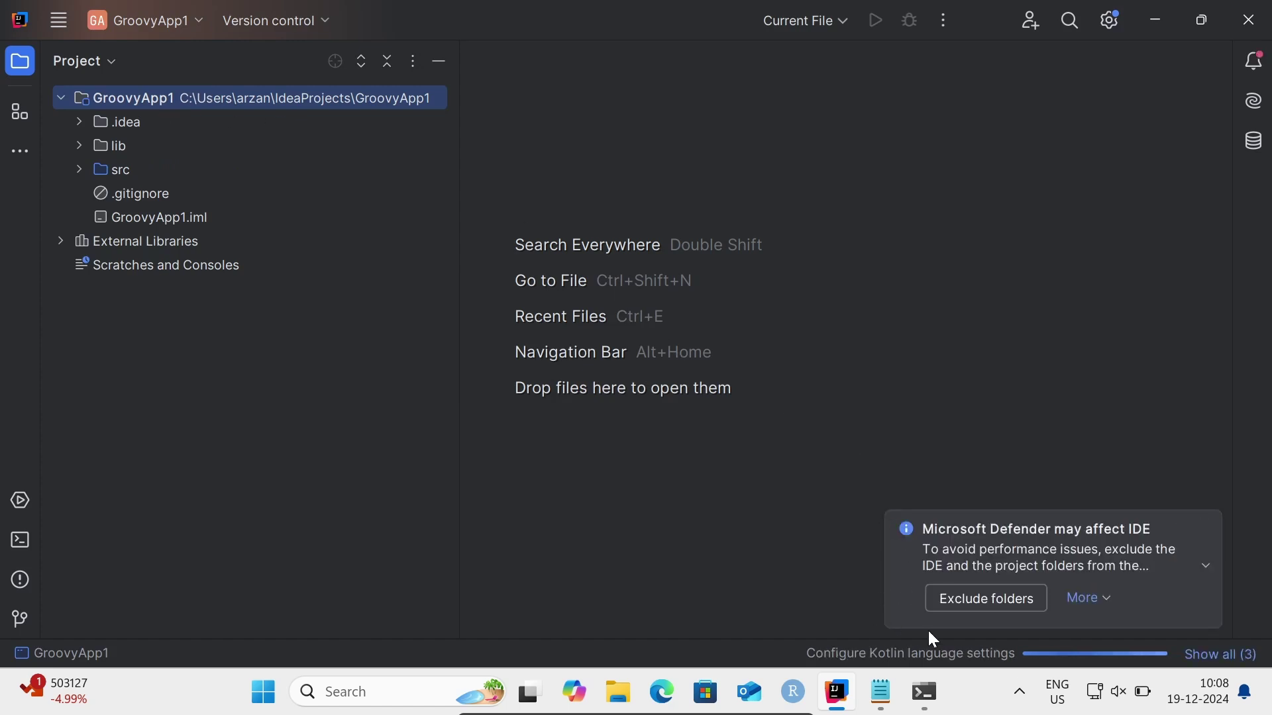
mouse_move(1054, 556)
click(1201, 524)
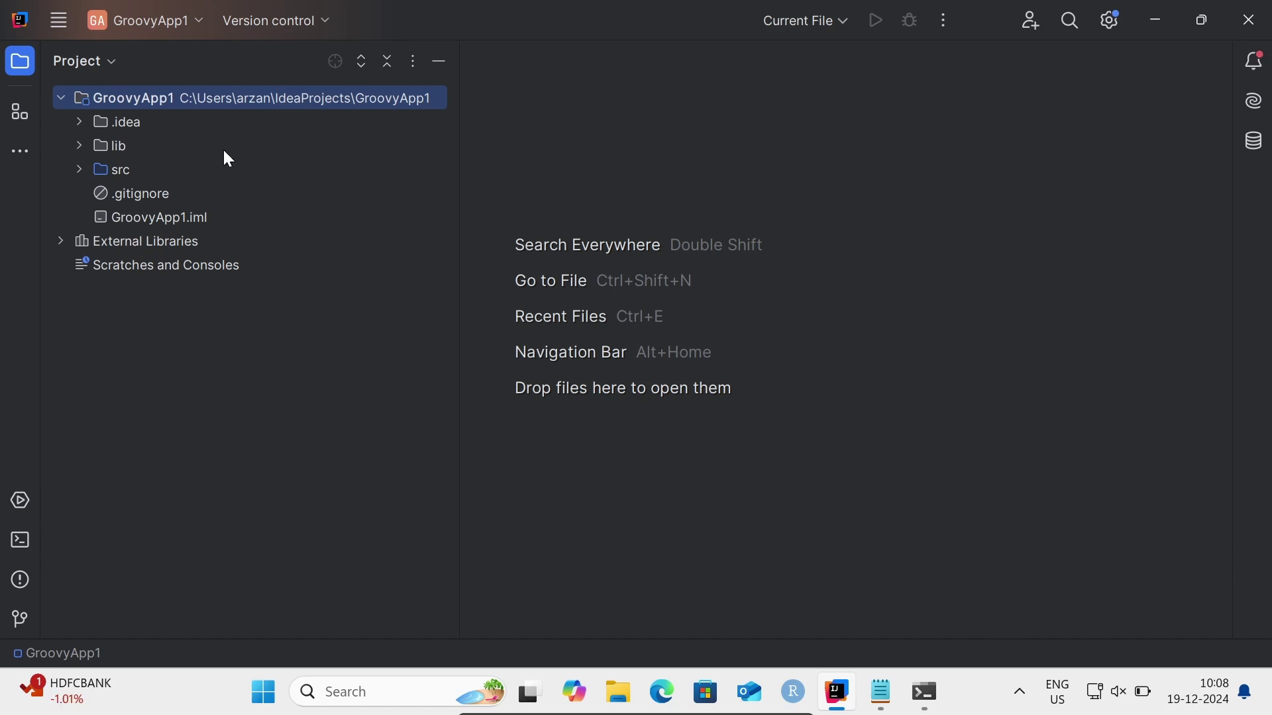
click(81, 171)
double_click(172, 195)
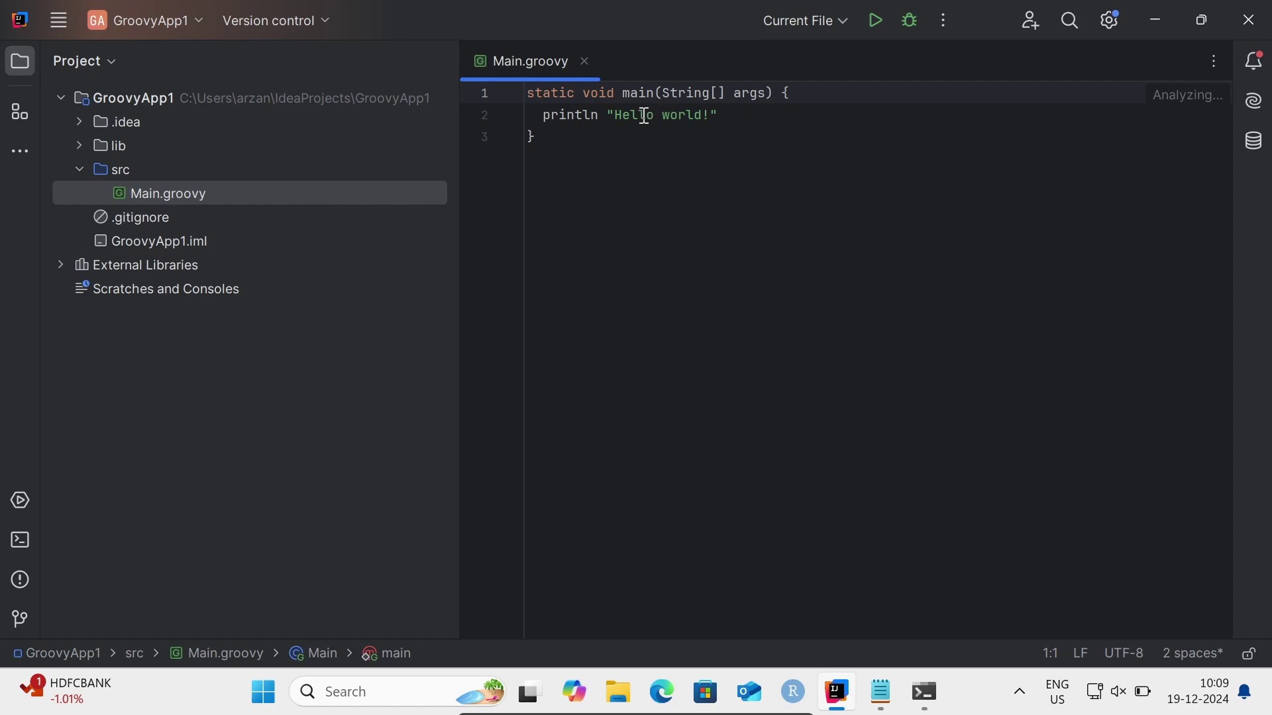
Run Main.groovy with the toolbar Run button to get 'Hello world!' and exit code 0.
click(875, 19)
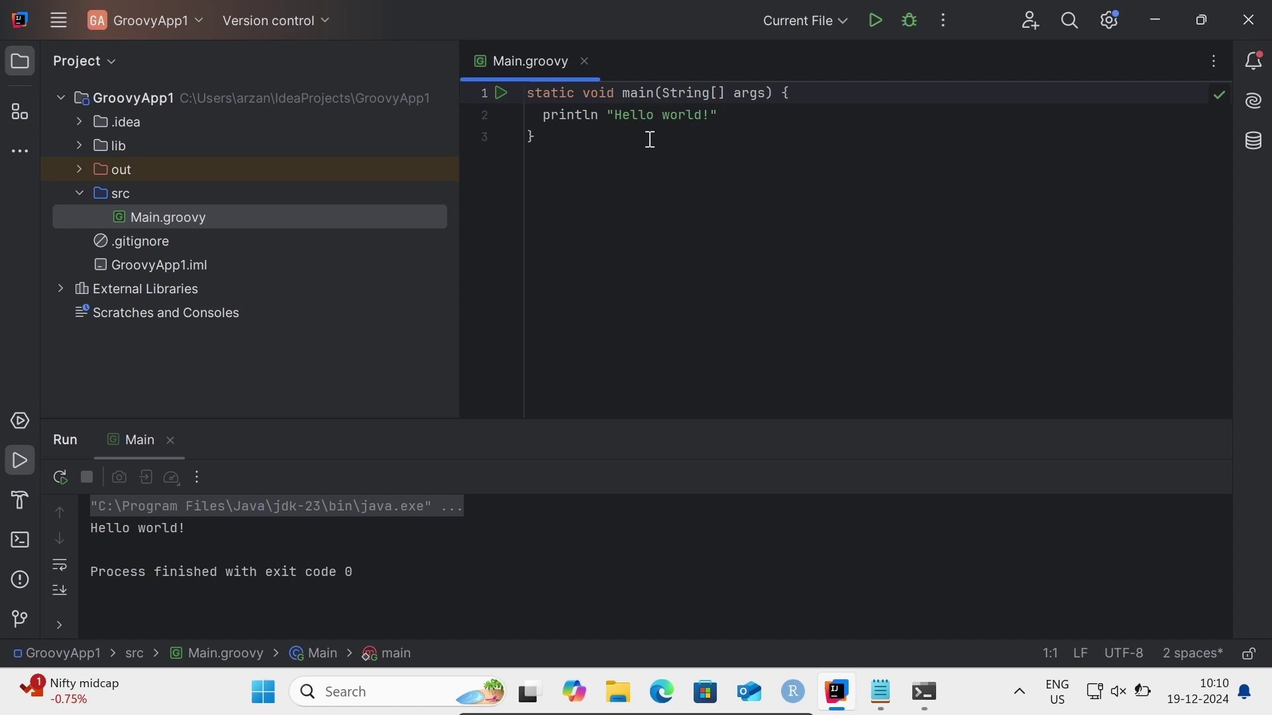
Restore the Text.txt Notepad window from the taskbar.
mouse_move(636, 440)
click(879, 692)
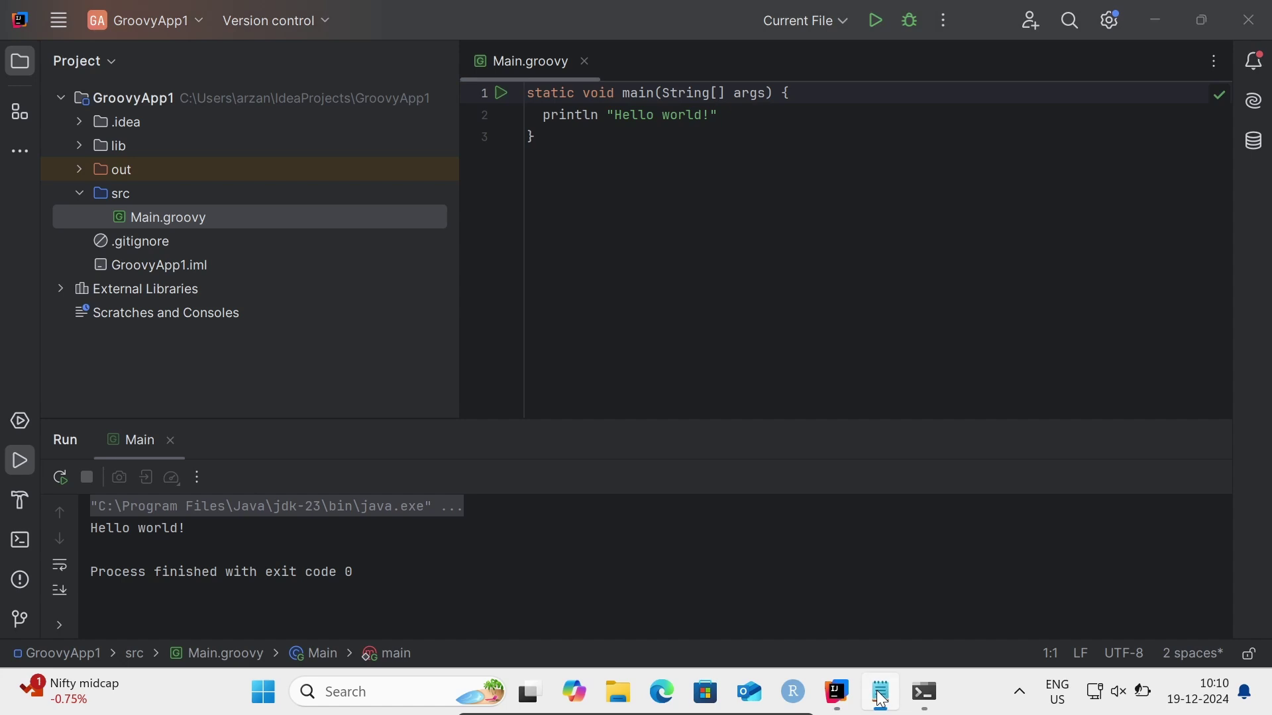